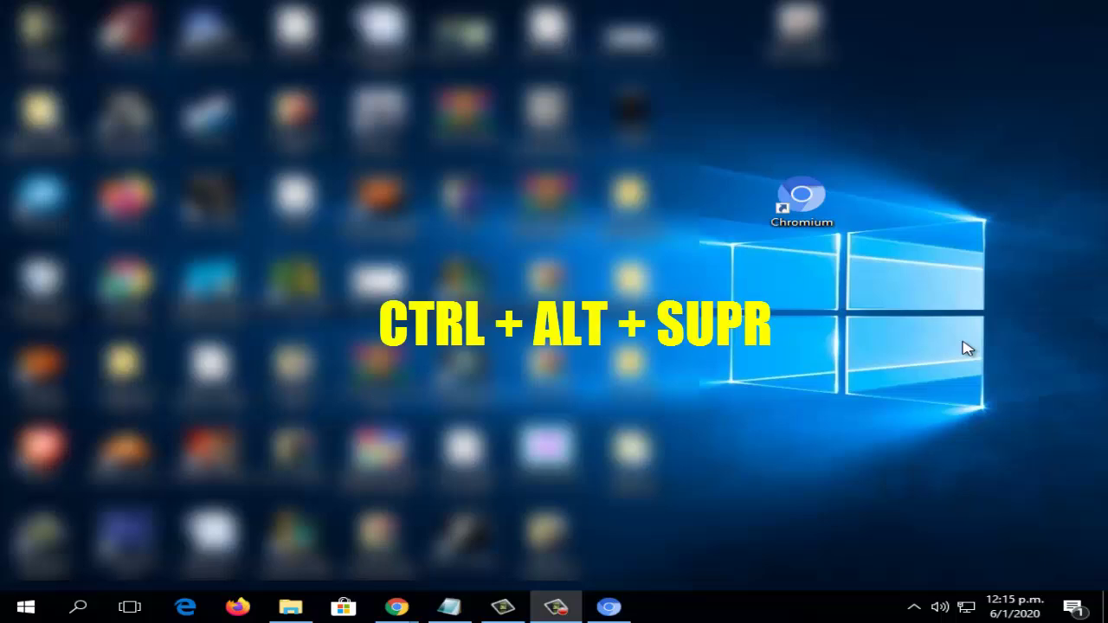
Open the Task Manager (Administrador de tareas)
{"action": "right_click", "coordinate": [750, 607]}
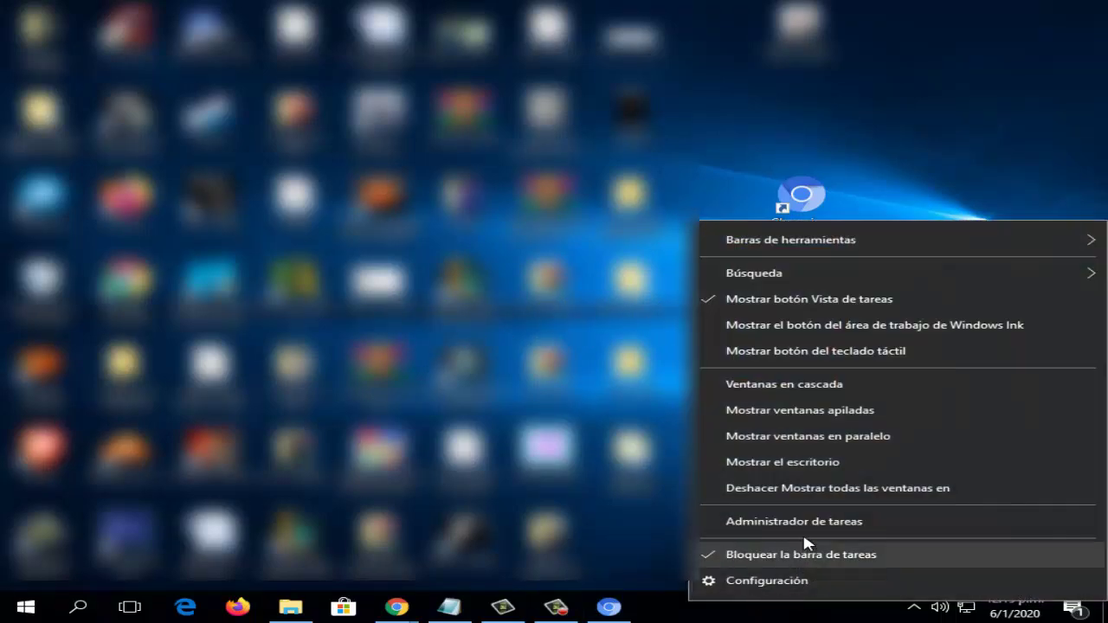
{"action": "left_click", "coordinate": [859, 375]}
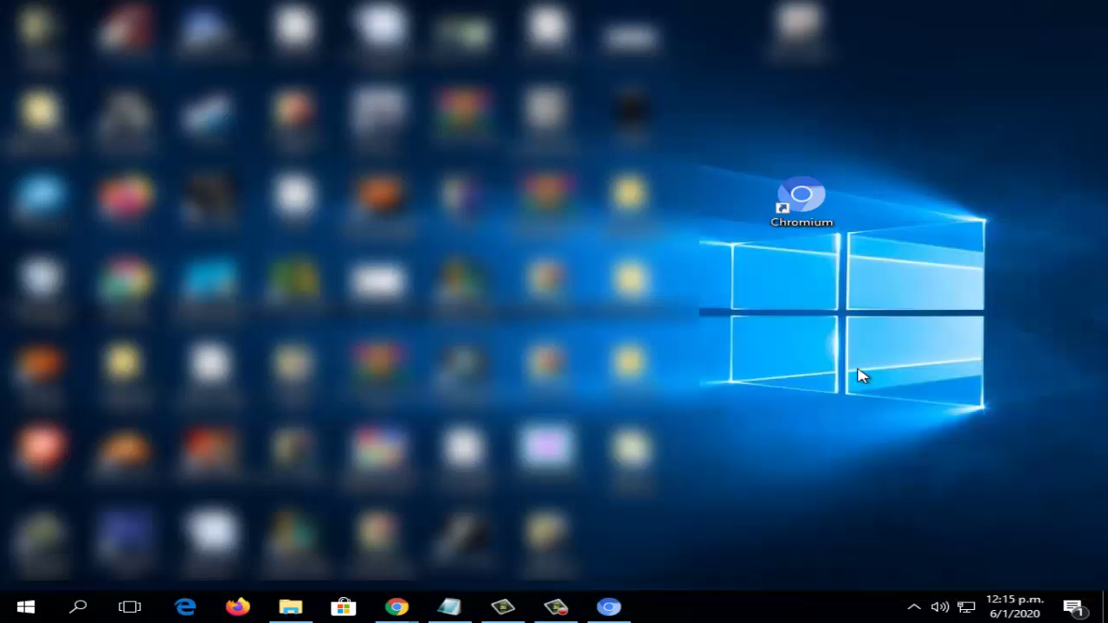
{"action": "right_click", "coordinate": [750, 602]}
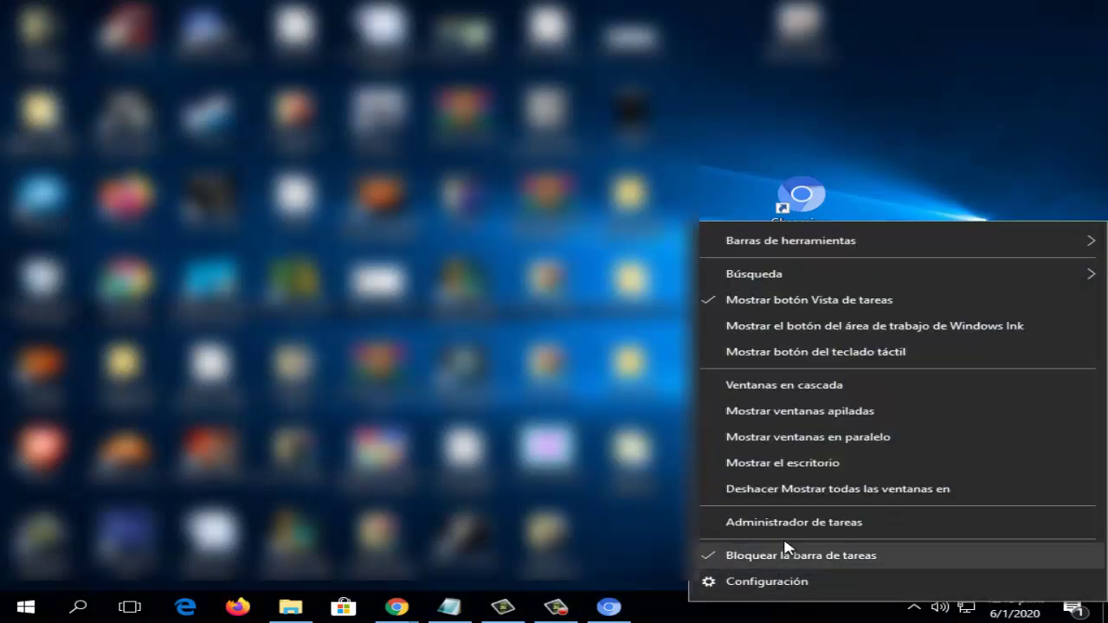
{"action": "left_click", "coordinate": [786, 523]}
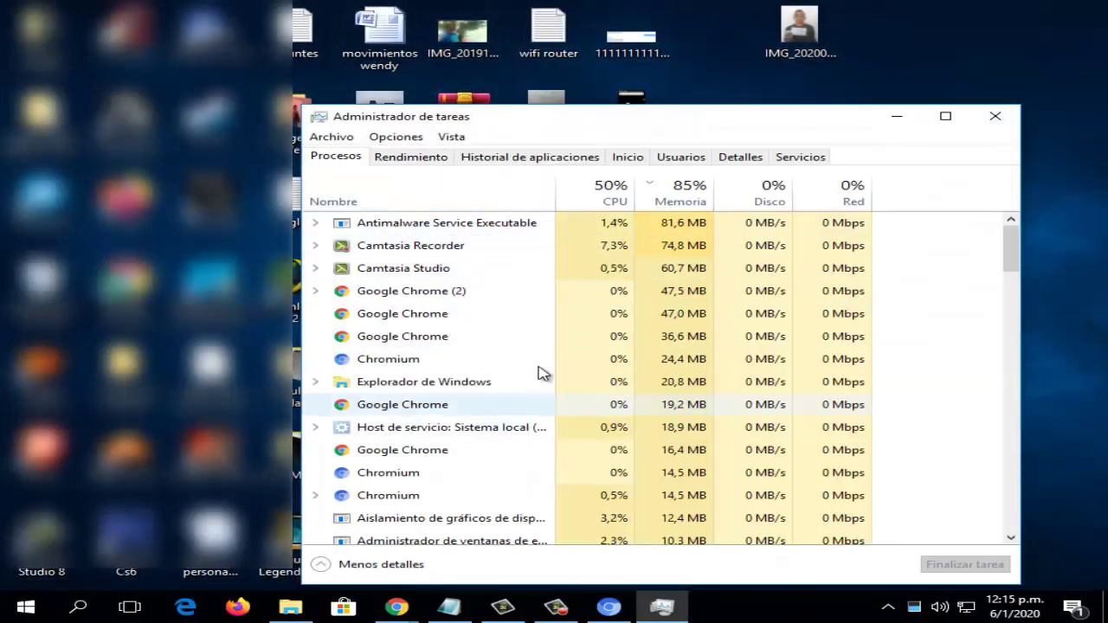
End every running Chromium process in the process list
{"action": "left_click", "coordinate": [424, 361]}
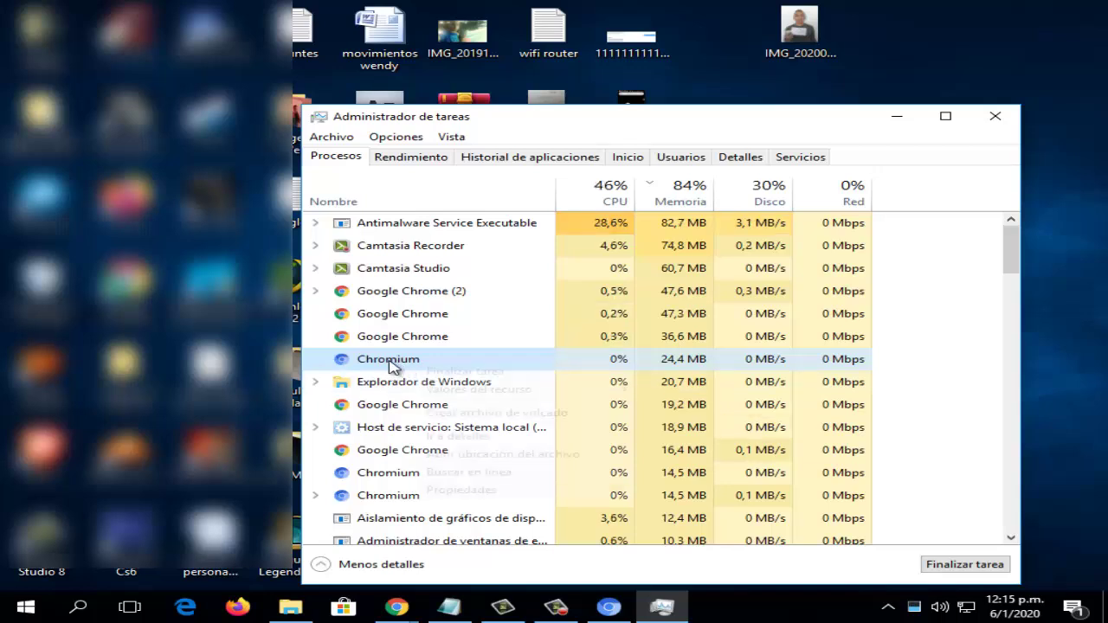
{"action": "right_click", "coordinate": [389, 366]}
{"action": "left_click", "coordinate": [418, 370]}
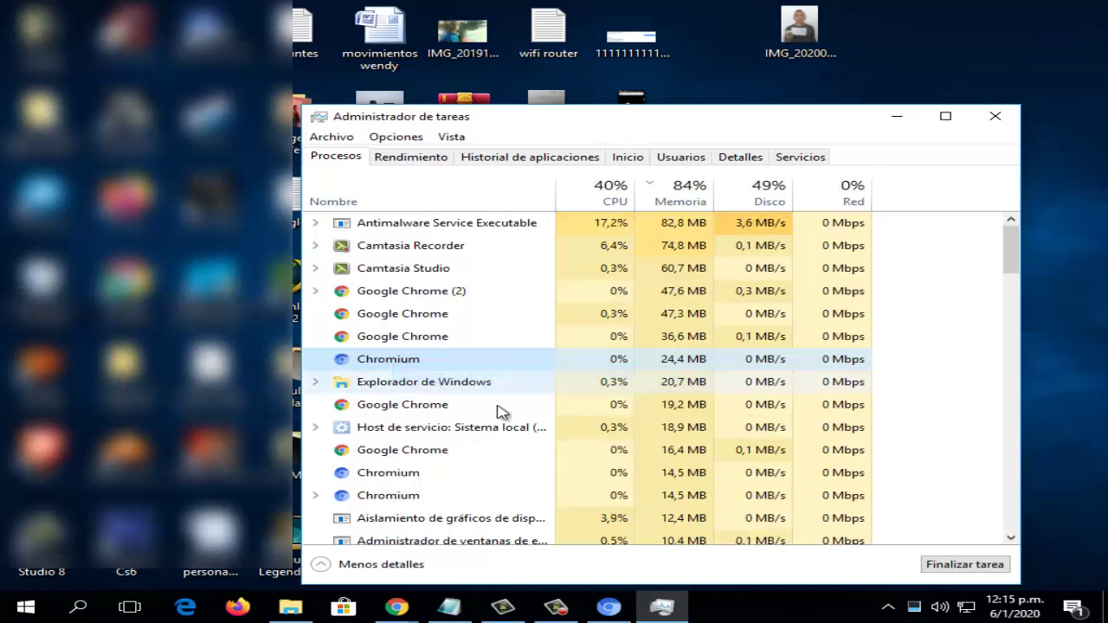
{"action": "left_click", "coordinate": [524, 450]}
{"action": "right_click", "coordinate": [404, 455]}
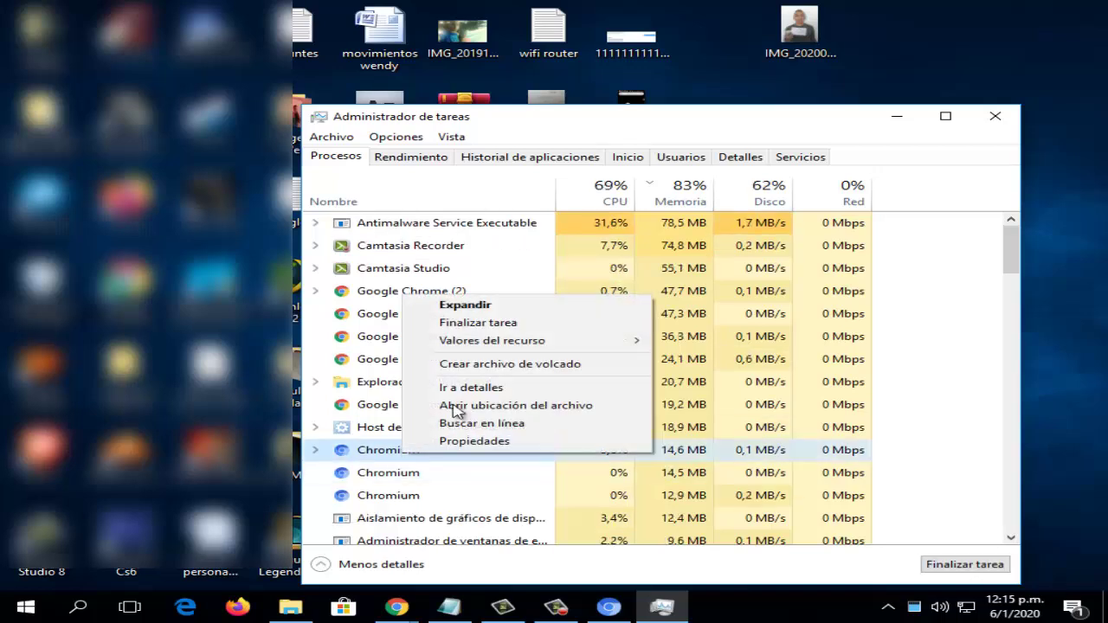
{"action": "left_click", "coordinate": [459, 322]}
{"action": "right_click", "coordinate": [371, 464]}
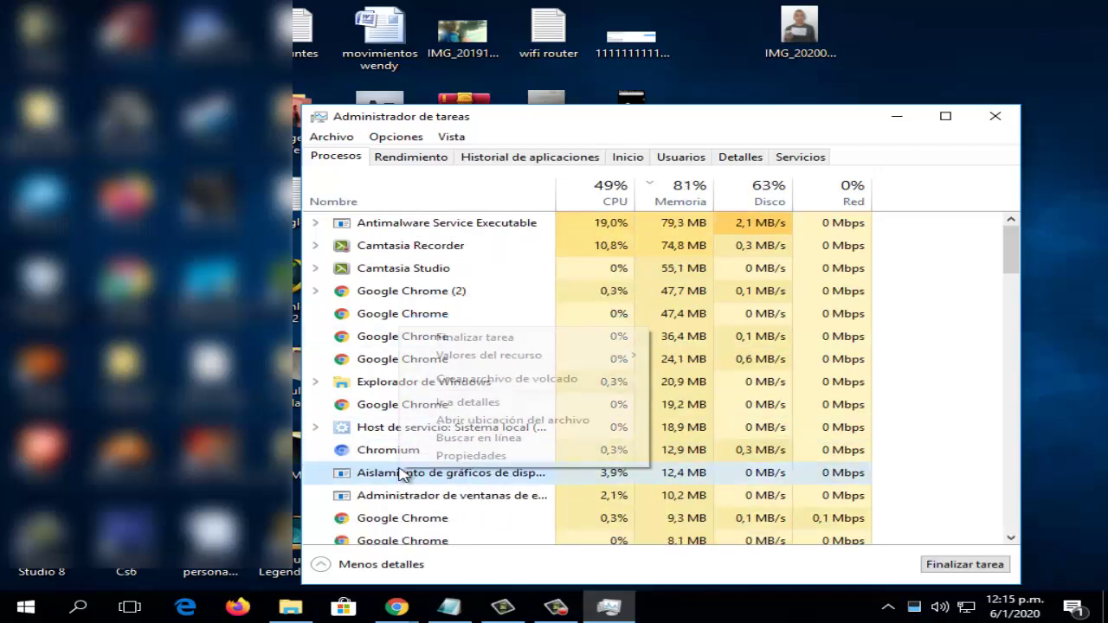
{"action": "right_click", "coordinate": [370, 450]}
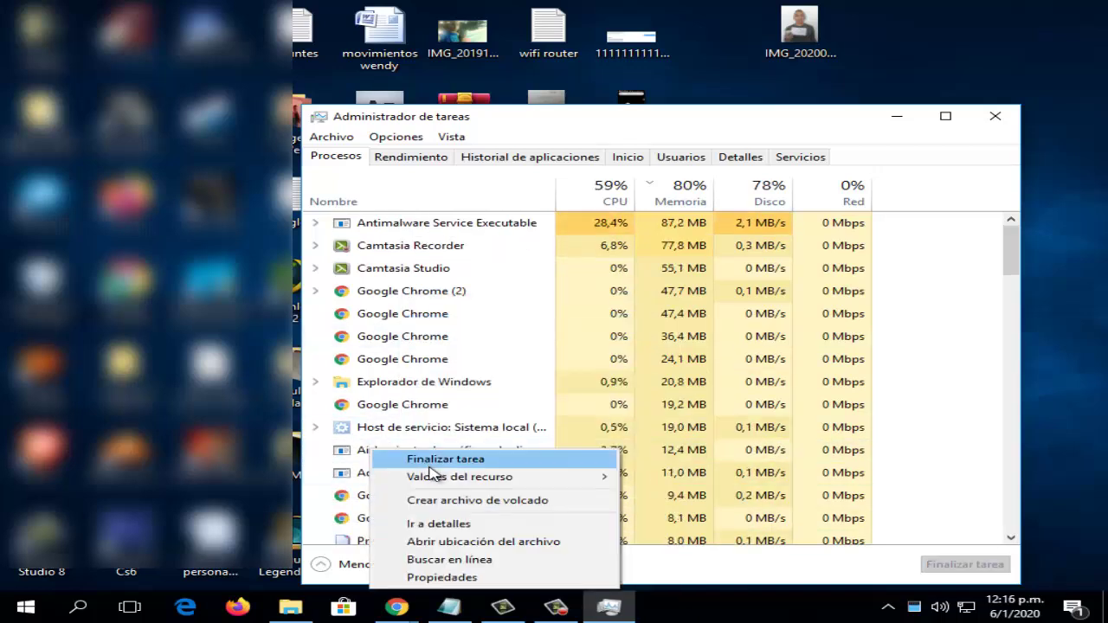
{"action": "left_click", "coordinate": [450, 358]}
Check the rest of the process list for remaining Chromium processes and close the Task Manager
{"action": "scroll", "coordinate": [480, 433], "scroll_direction": "down", "scroll_amount": 2}
{"action": "scroll", "coordinate": [502, 464], "scroll_direction": "down", "scroll_amount": 10}
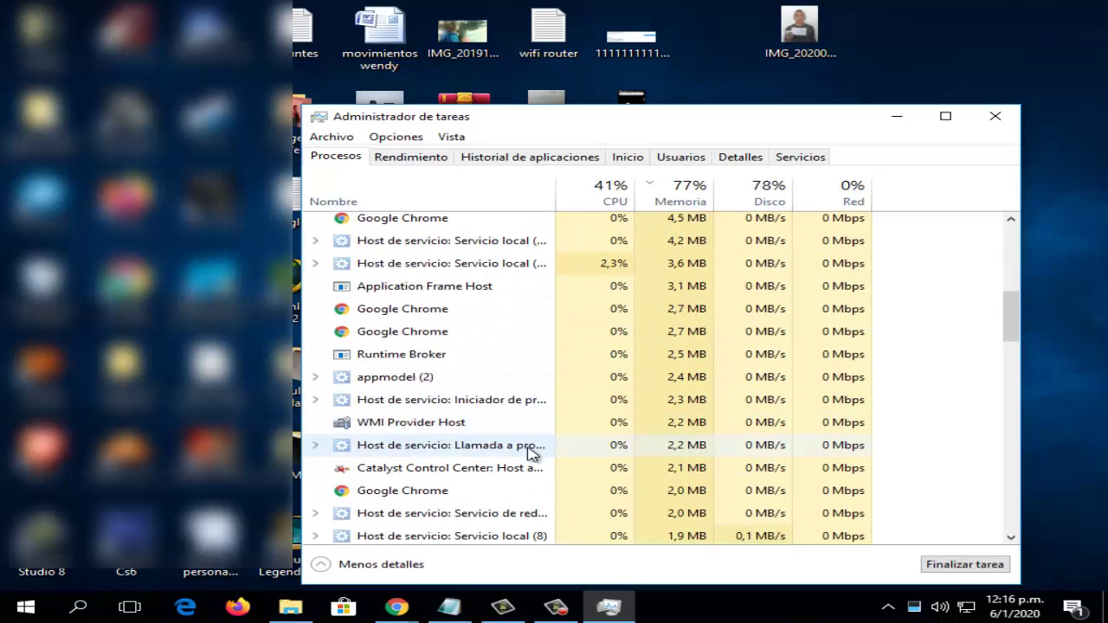
{"action": "scroll", "coordinate": [664, 426], "scroll_direction": "down", "scroll_amount": 5}
{"action": "scroll", "coordinate": [653, 432], "scroll_direction": "up", "scroll_amount": 10}
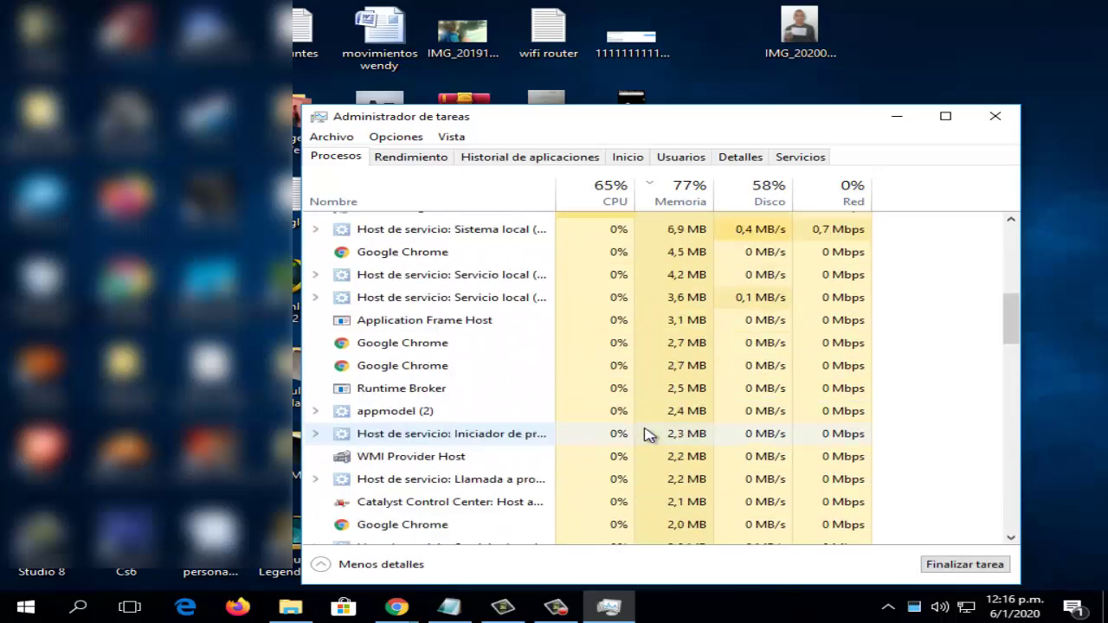
{"action": "scroll", "coordinate": [857, 424], "scroll_direction": "down", "scroll_amount": 8}
{"action": "scroll", "coordinate": [759, 457], "scroll_direction": "down", "scroll_amount": 10}
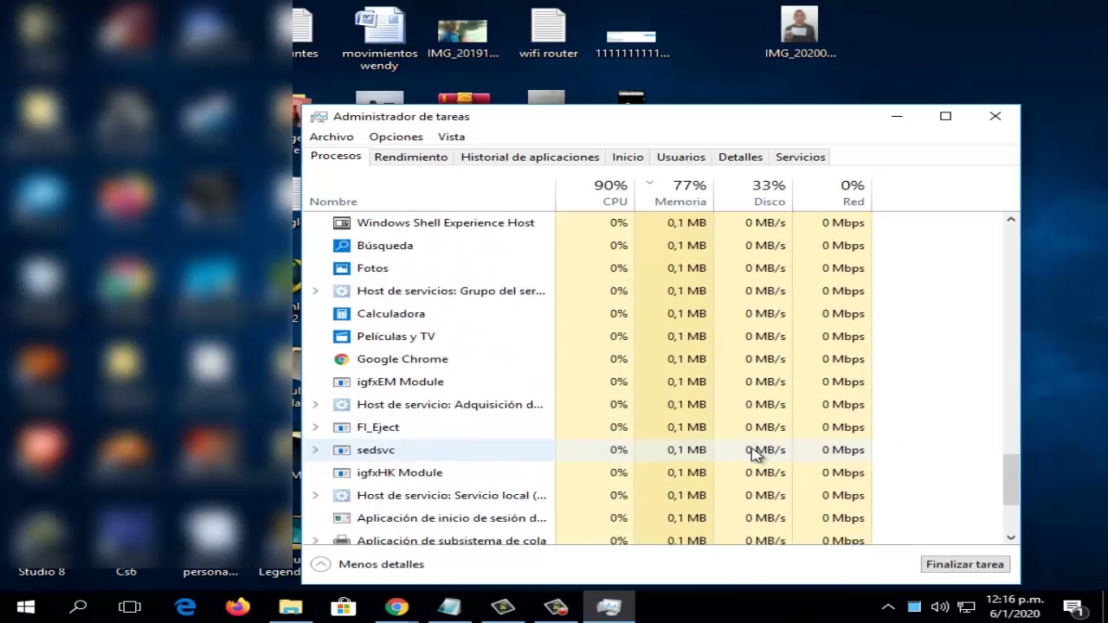
{"action": "scroll", "coordinate": [755, 450], "scroll_direction": "up", "scroll_amount": 15}
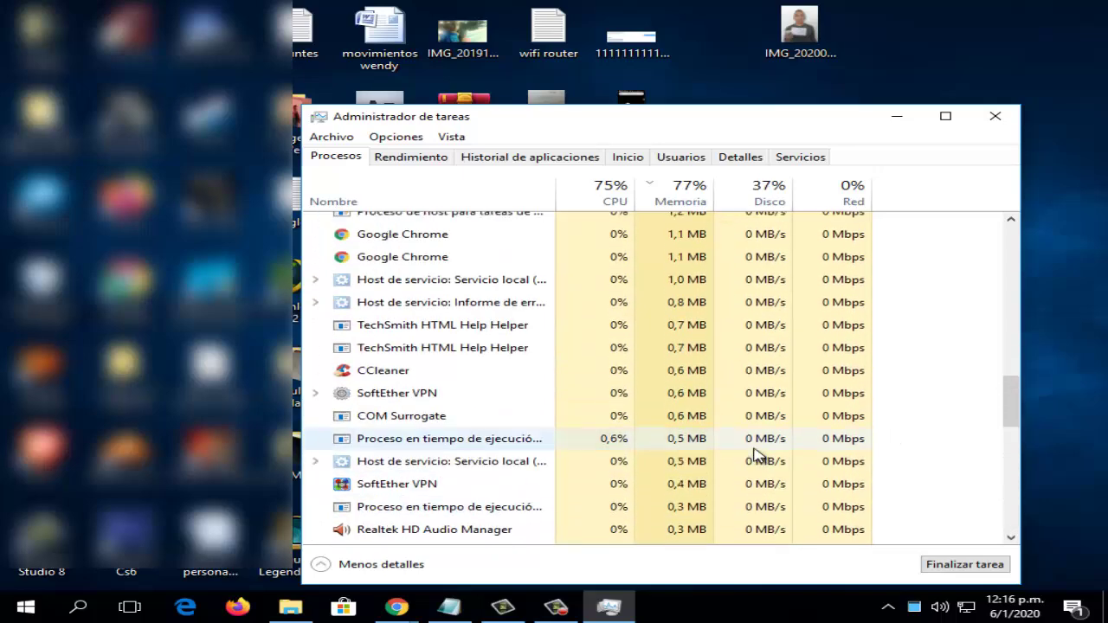
{"action": "scroll", "coordinate": [757, 454], "scroll_direction": "up", "scroll_amount": 10}
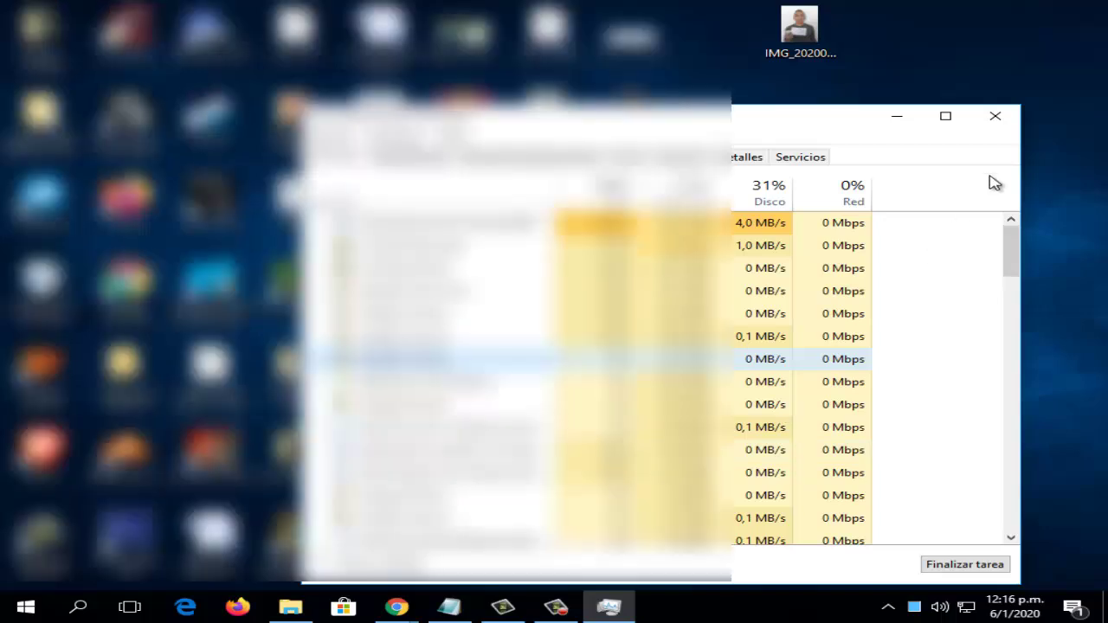
{"action": "left_click", "coordinate": [982, 123]}
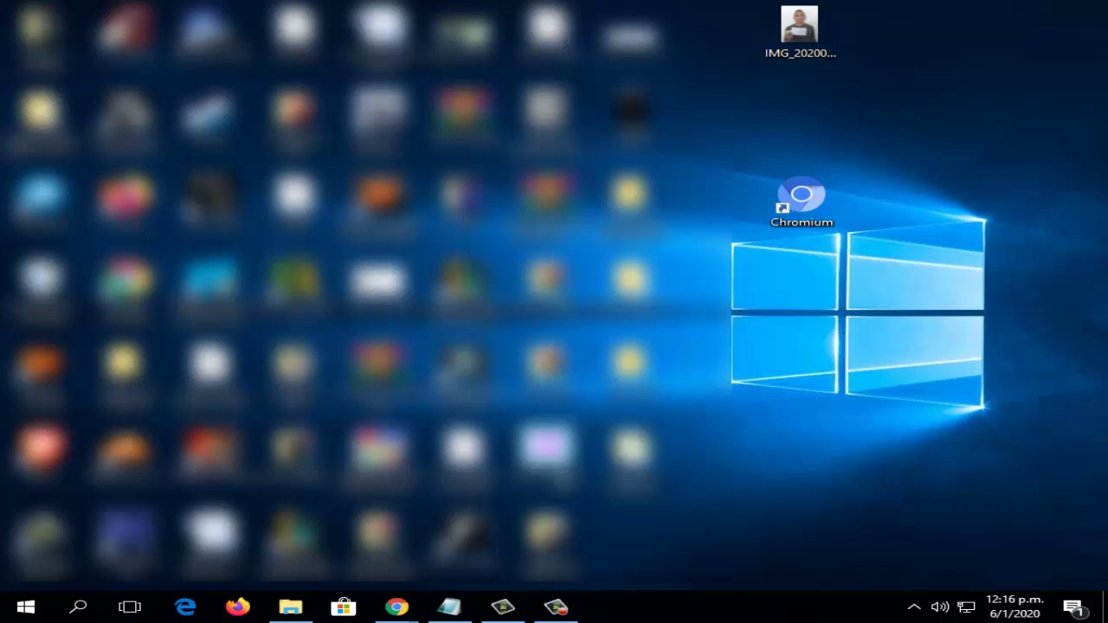
Search Windows for "ejecu", launch Ejecutar and open the %appdata% location from it
{"action": "left_click", "coordinate": [90, 609]}
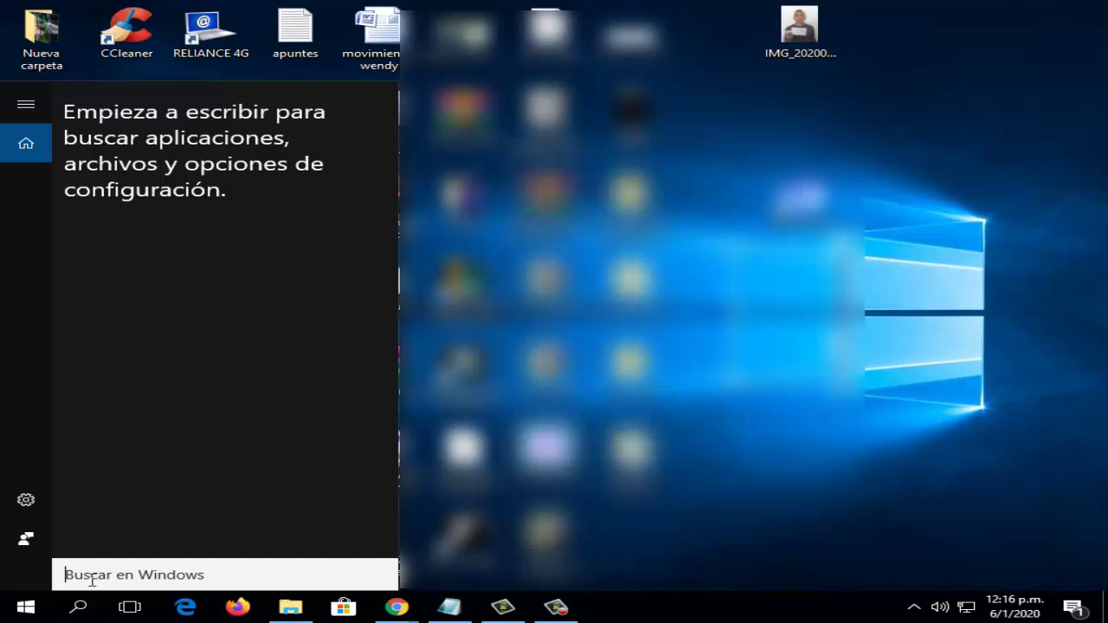
{"action": "type", "text": "ejecu"}
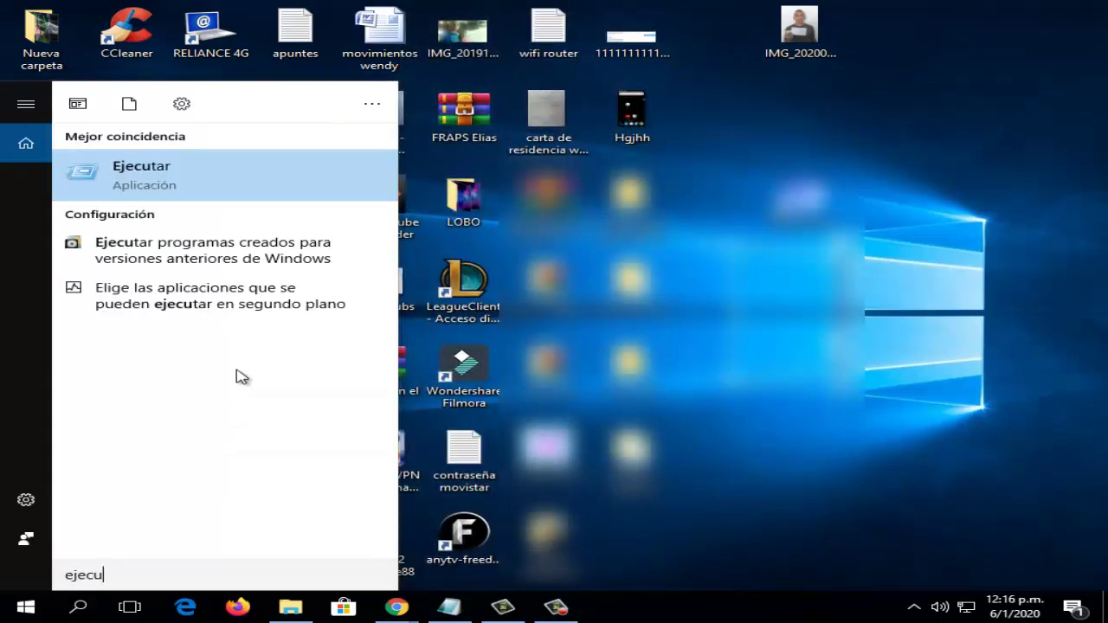
{"action": "left_click", "coordinate": [179, 187]}
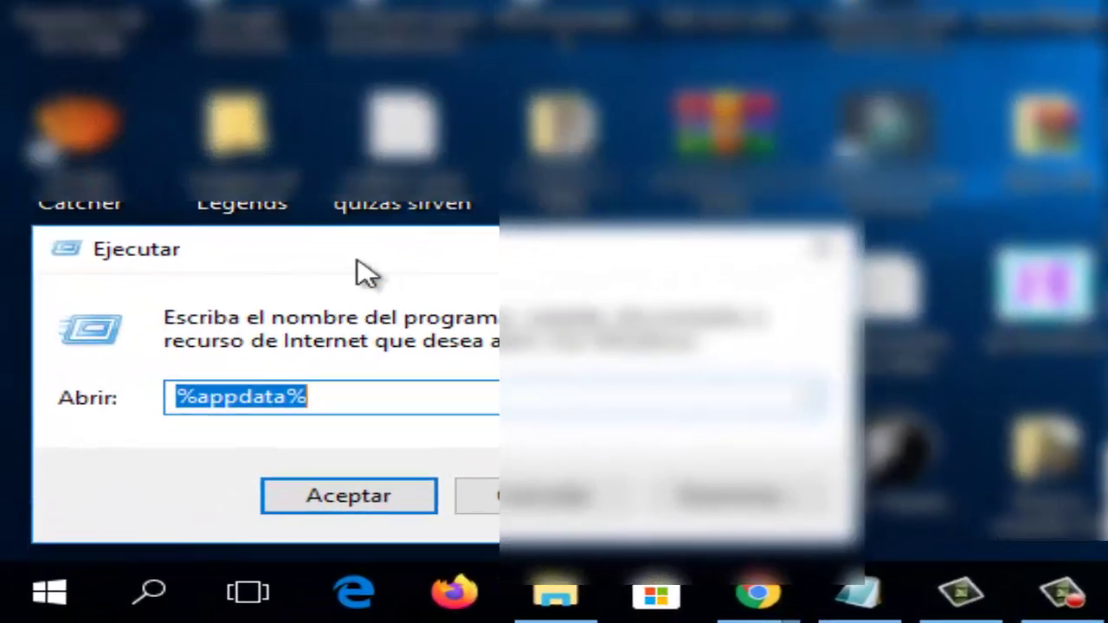
{"action": "left_click", "coordinate": [344, 396]}
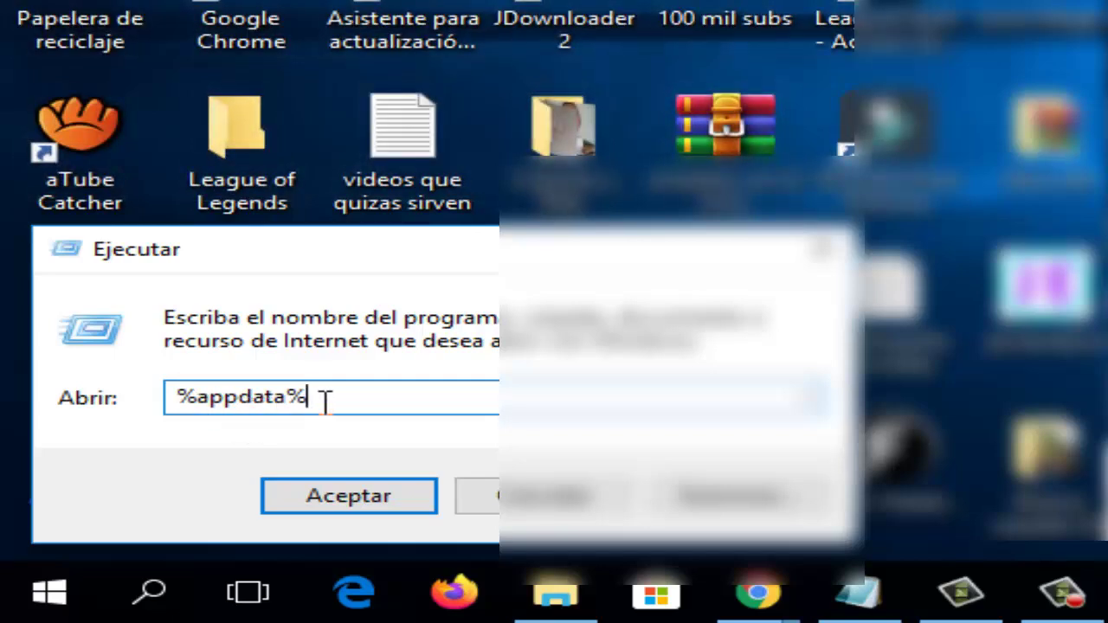
{"action": "left_click", "coordinate": [350, 497]}
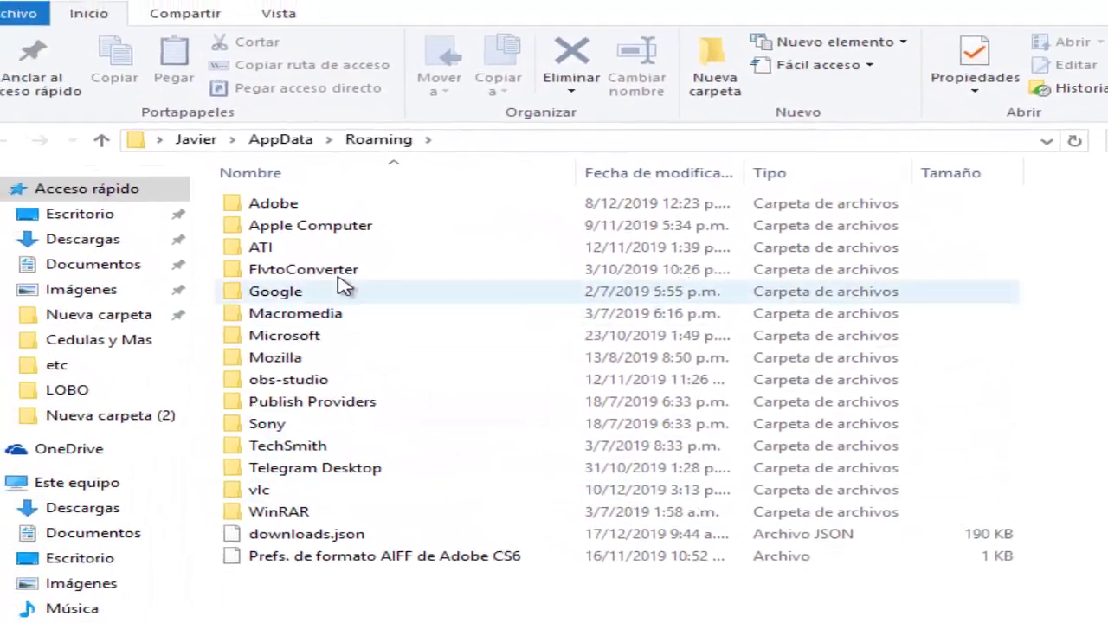
Go up from Roaming to the AppData folder and open its Local subfolder
{"action": "left_click", "coordinate": [281, 140]}
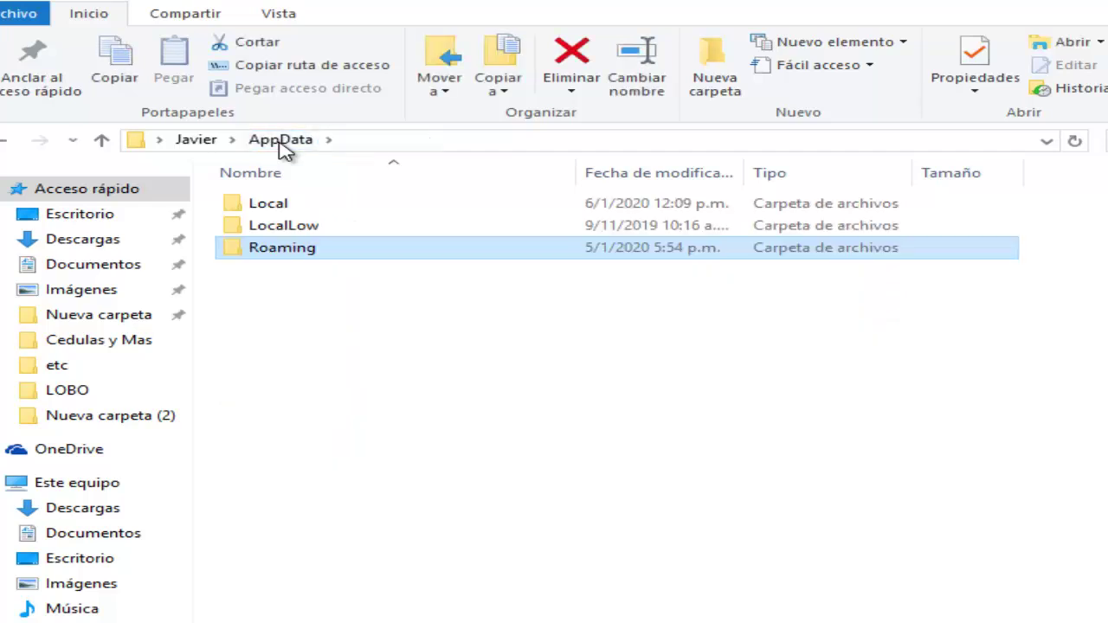
{"action": "left_click", "coordinate": [305, 348]}
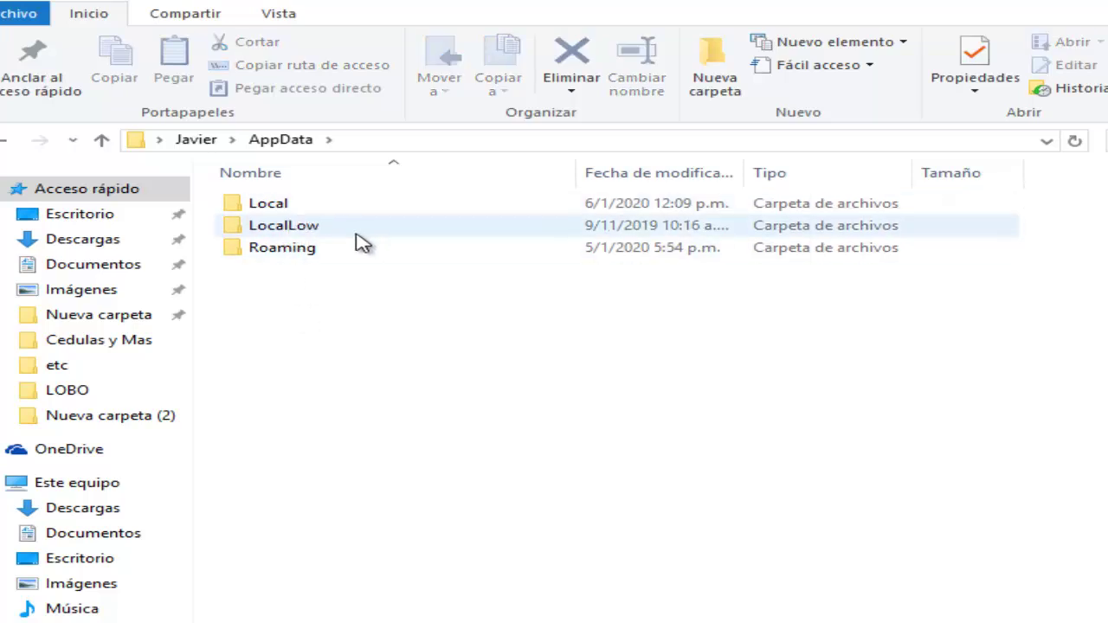
{"action": "mouse_move", "coordinate": [364, 233]}
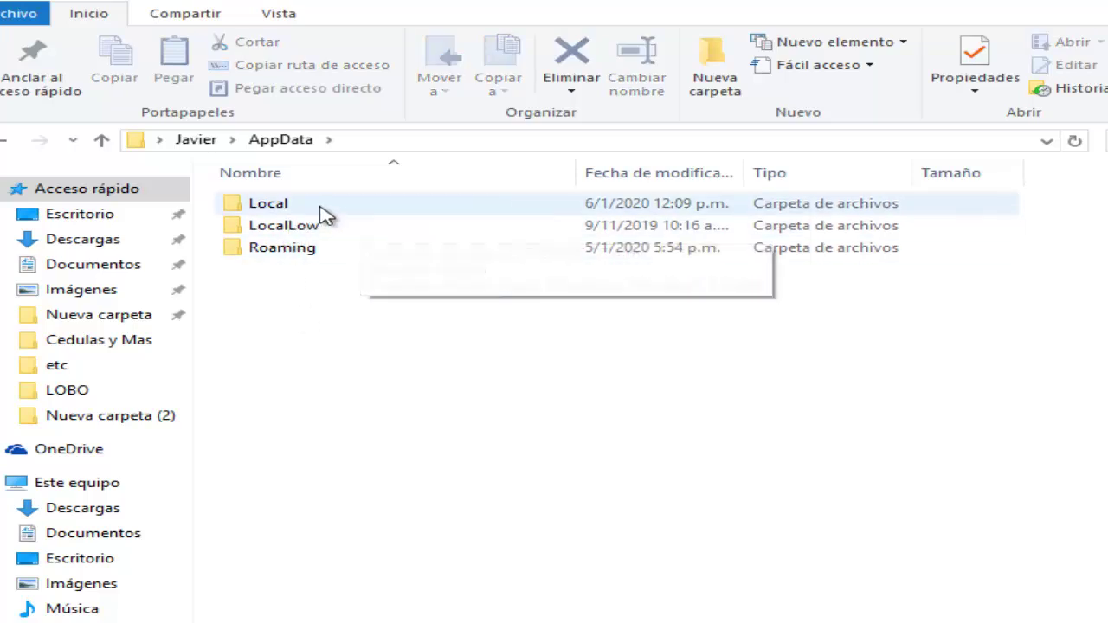
{"action": "double_click", "coordinate": [322, 212]}
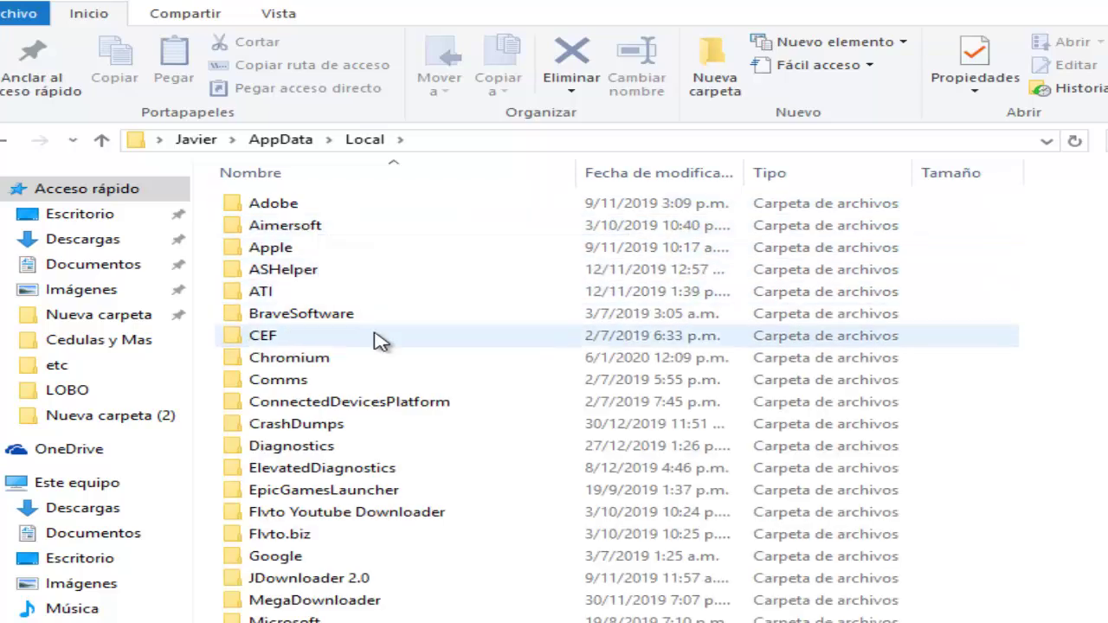
{"action": "mouse_move", "coordinate": [309, 365]}
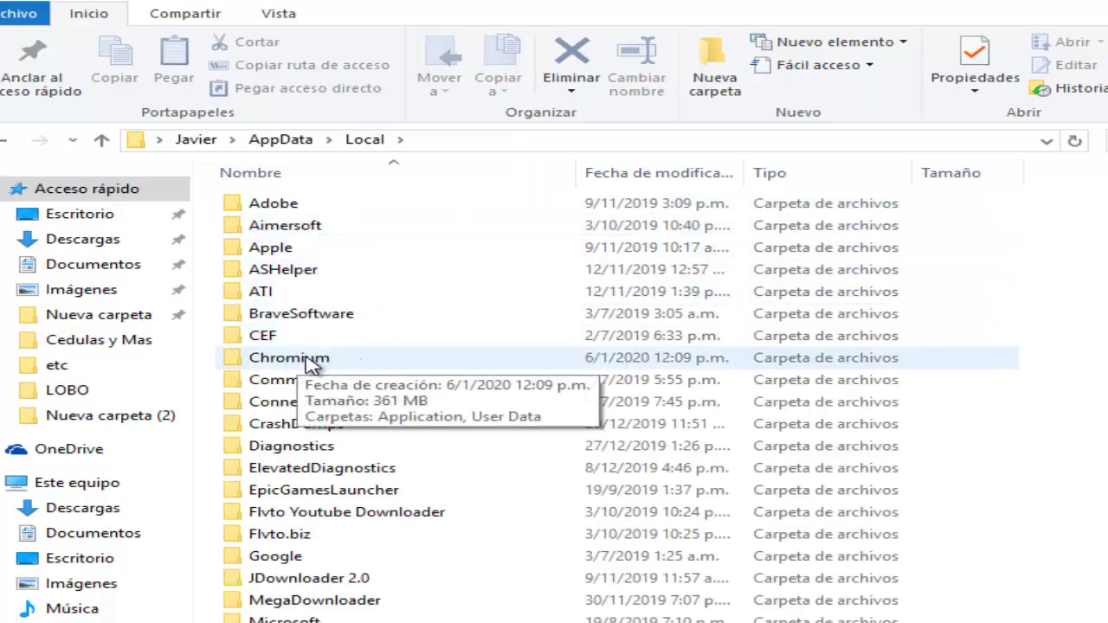
{"action": "left_click", "coordinate": [350, 366]}
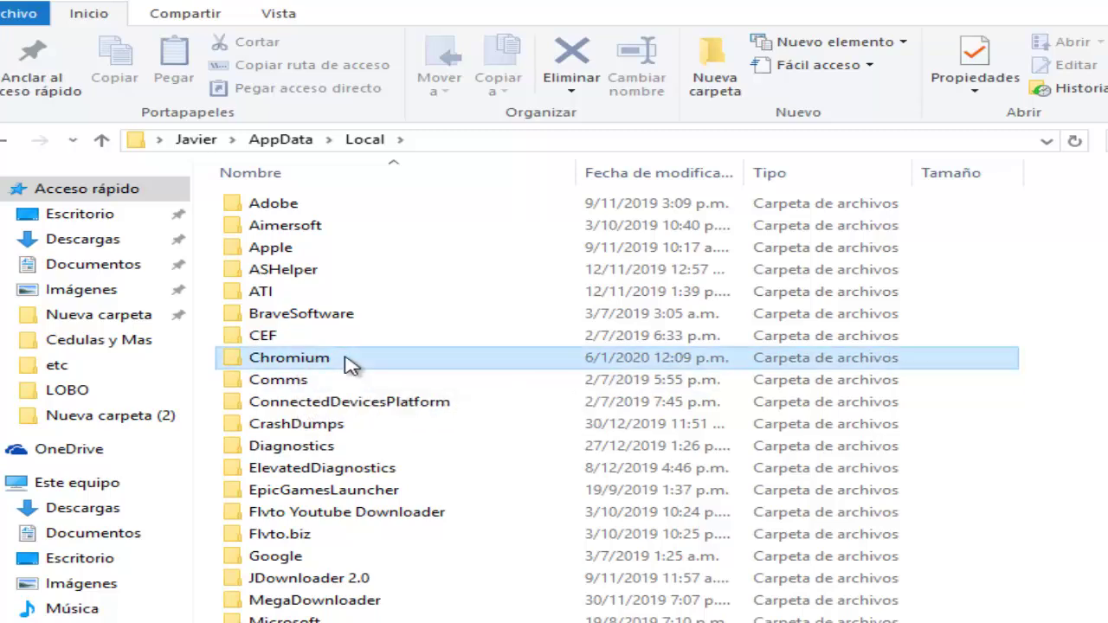
{"action": "right_click", "coordinate": [350, 363]}
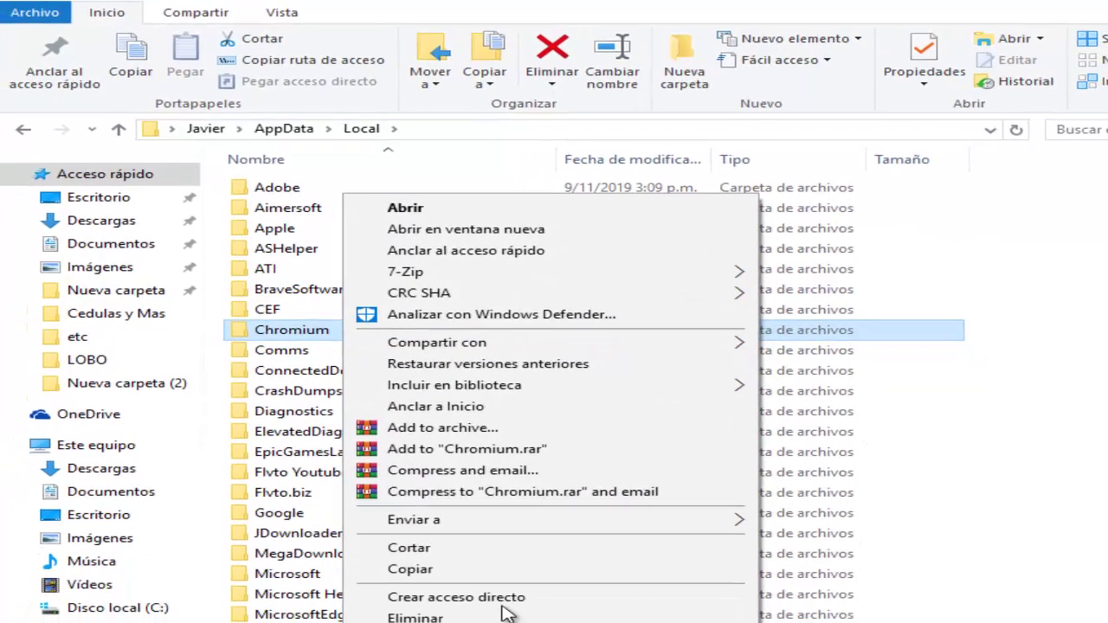
{"action": "left_click", "coordinate": [1057, 374]}
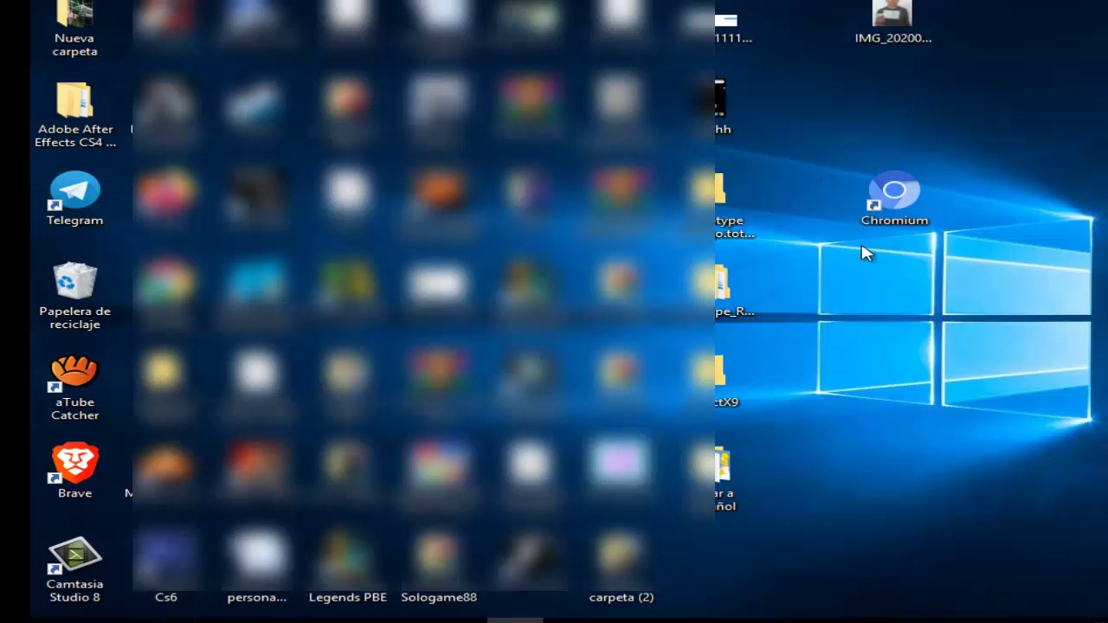
Open the properties of the desktop's Chromium shortcut and open its target's file location
{"action": "right_click", "coordinate": [903, 203]}
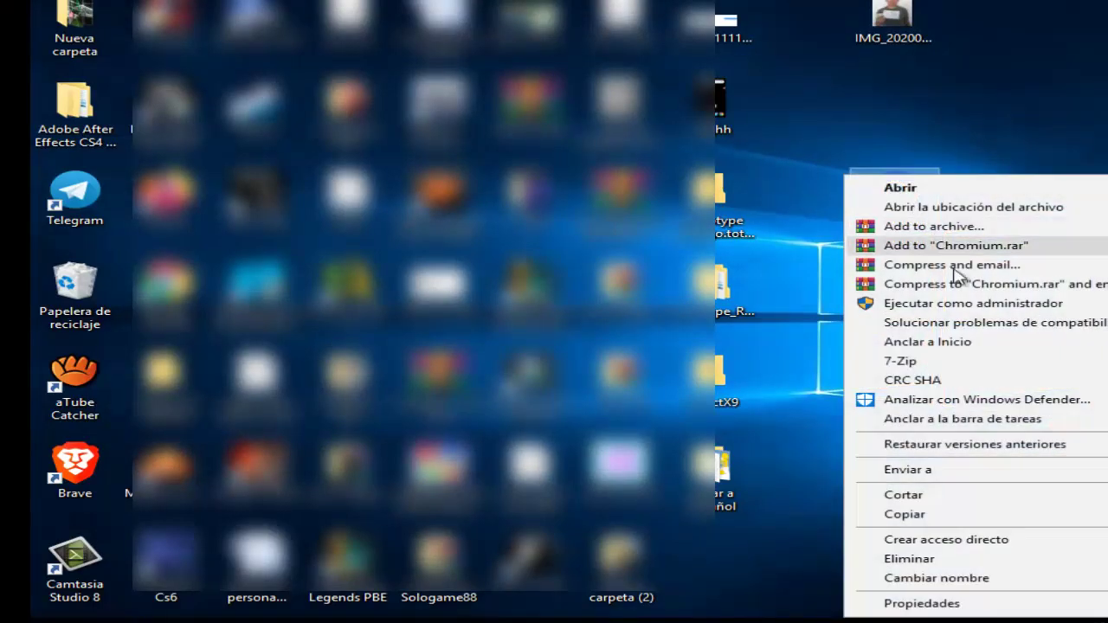
{"action": "left_click", "coordinate": [954, 611]}
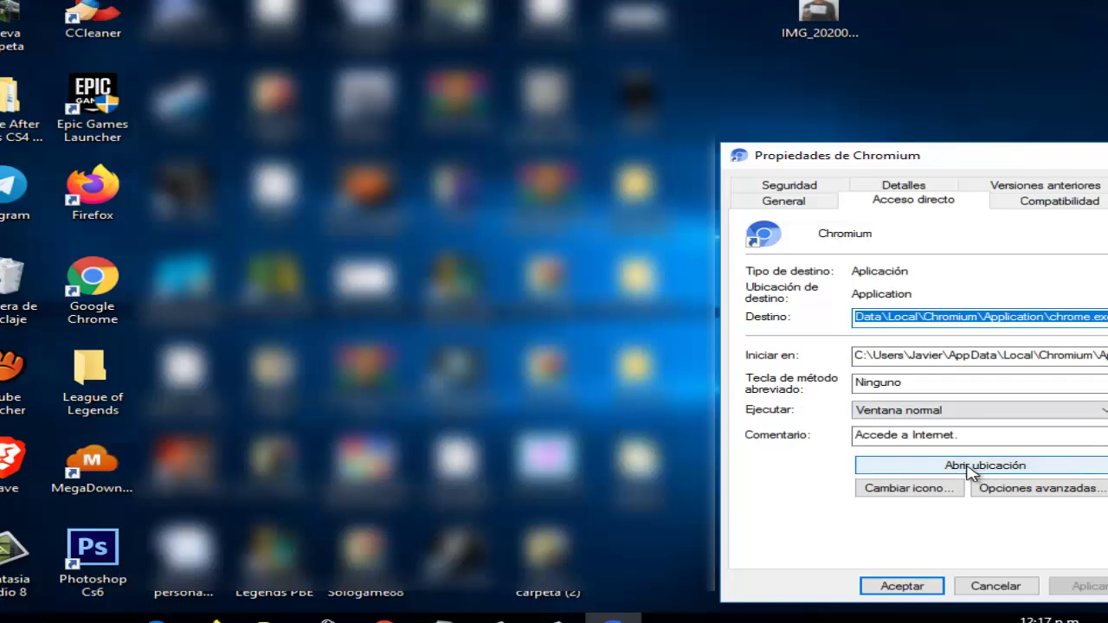
{"action": "left_click", "coordinate": [971, 467]}
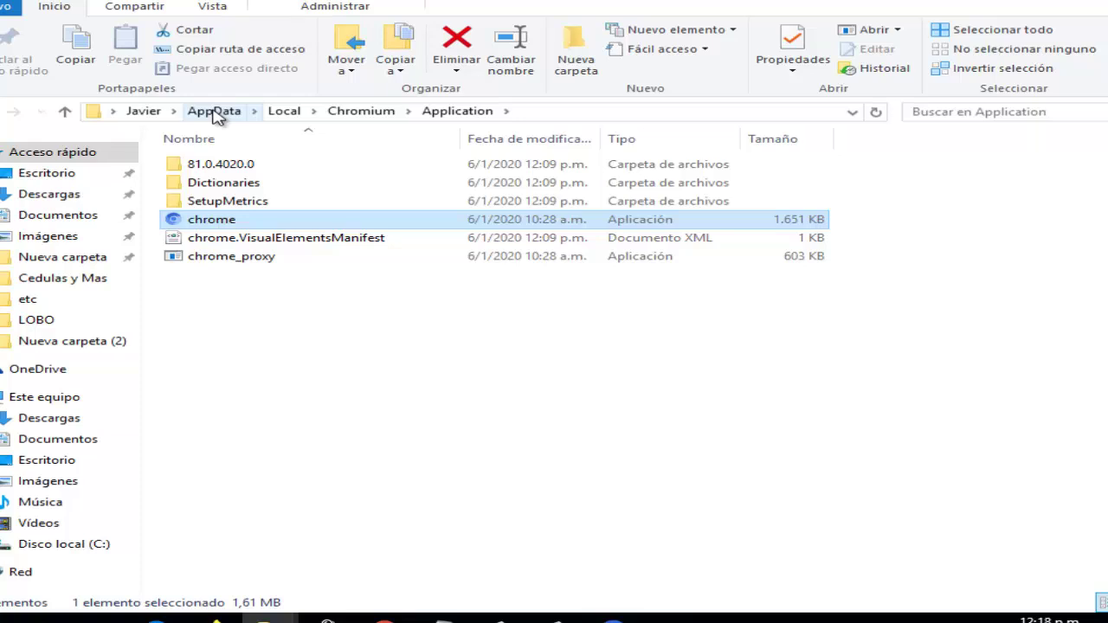
Locate the Chromium folder in AppData\Local, view its available actions, and close the folder window and the shortcut's properties
{"action": "left_click", "coordinate": [214, 112]}
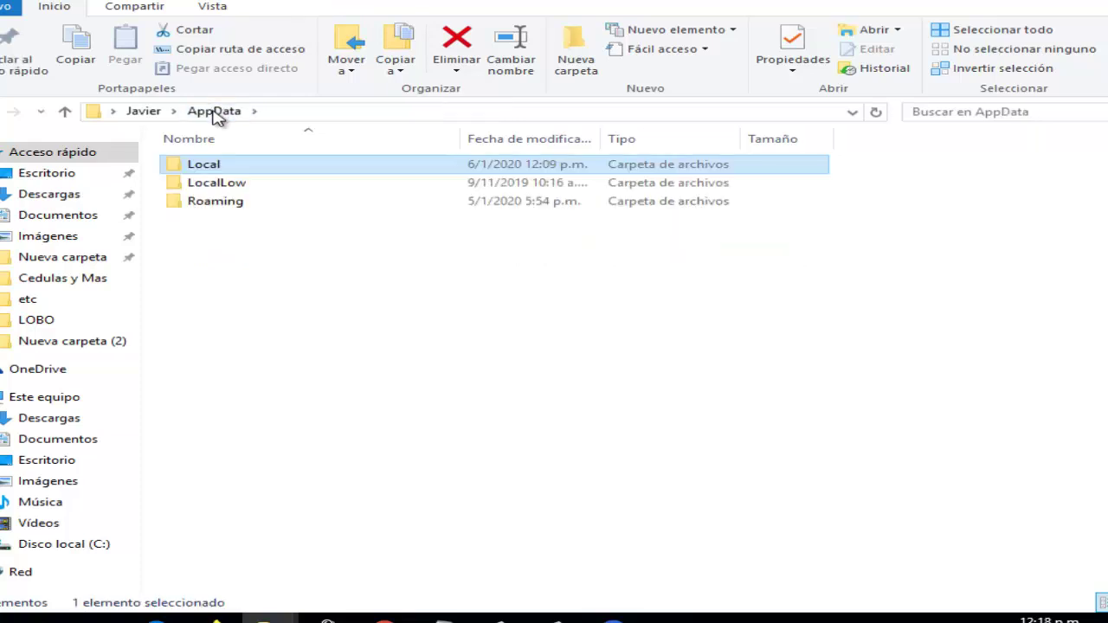
{"action": "double_click", "coordinate": [224, 169]}
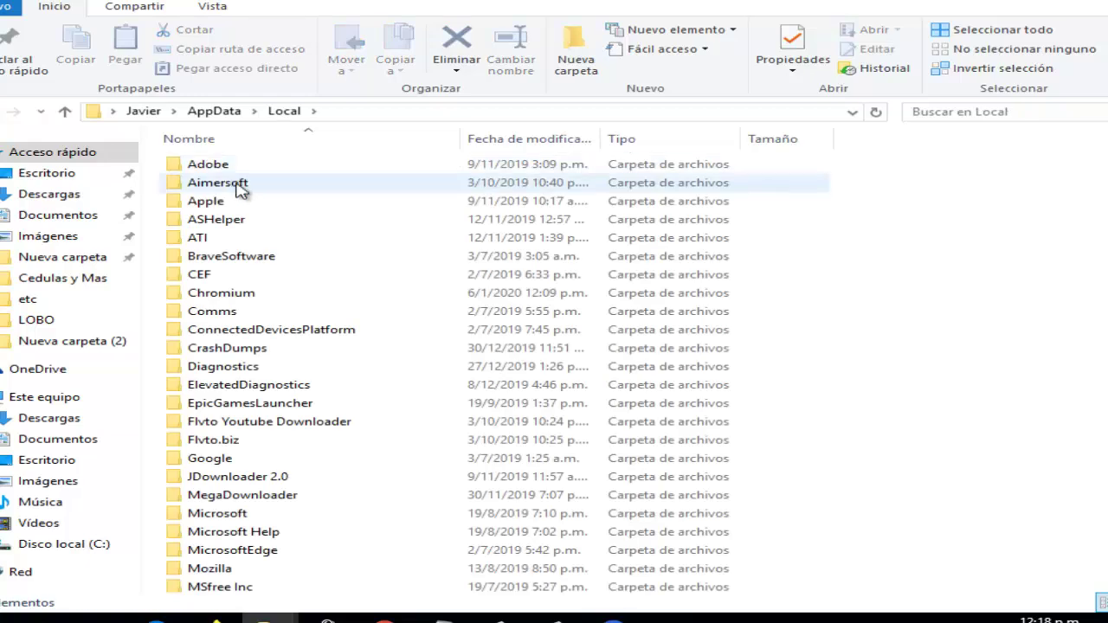
{"action": "left_click", "coordinate": [248, 299]}
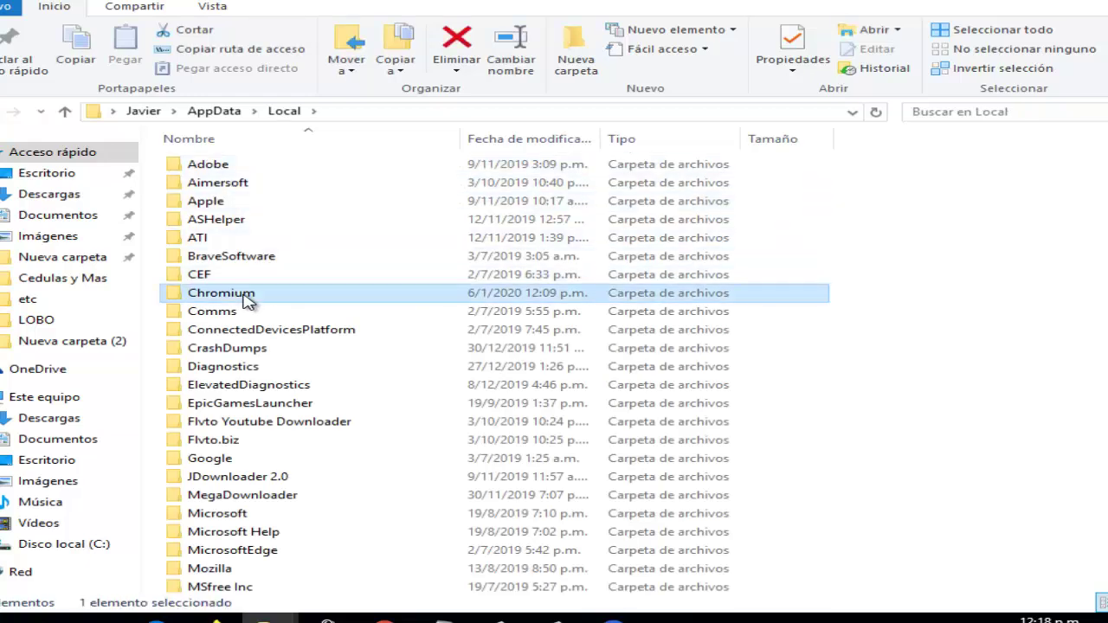
{"action": "right_click", "coordinate": [242, 292]}
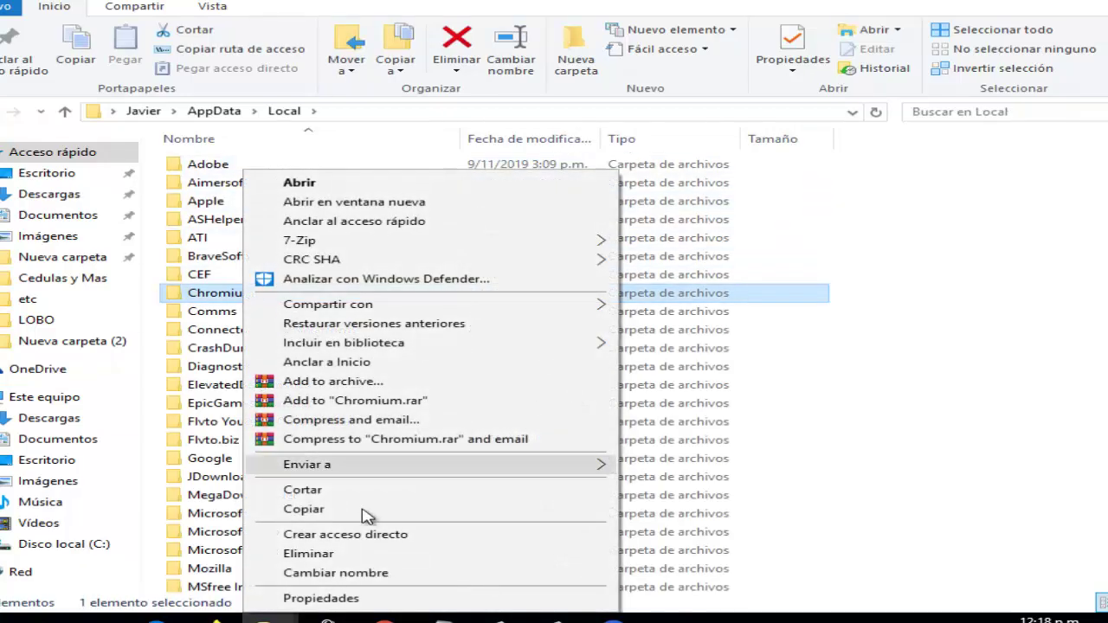
{"action": "left_click", "coordinate": [206, 304]}
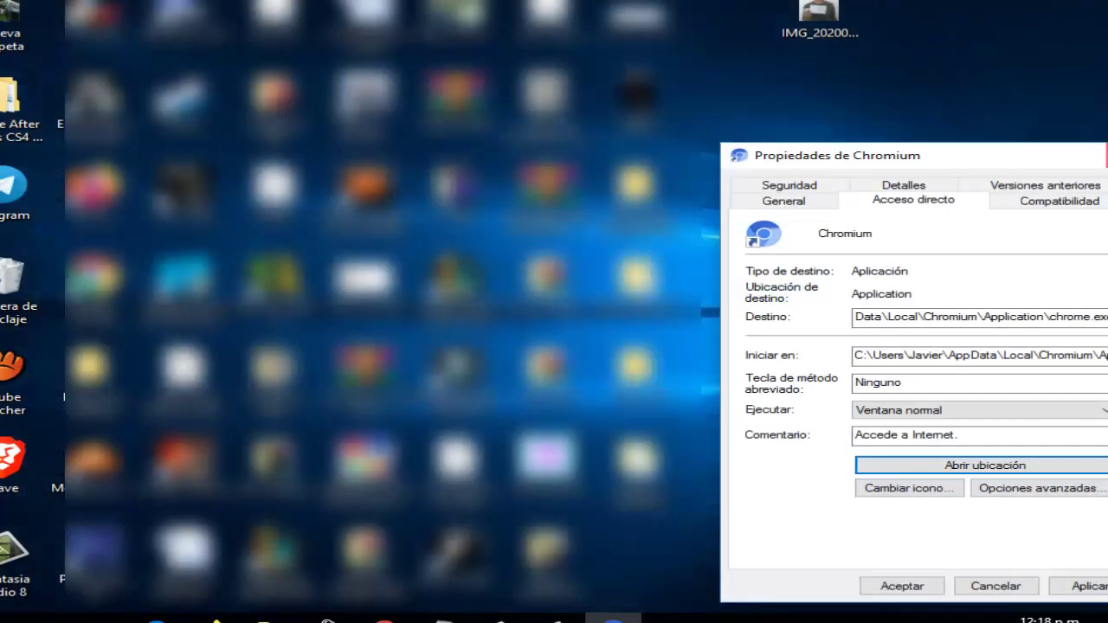
{"action": "key", "text": "Escape"}
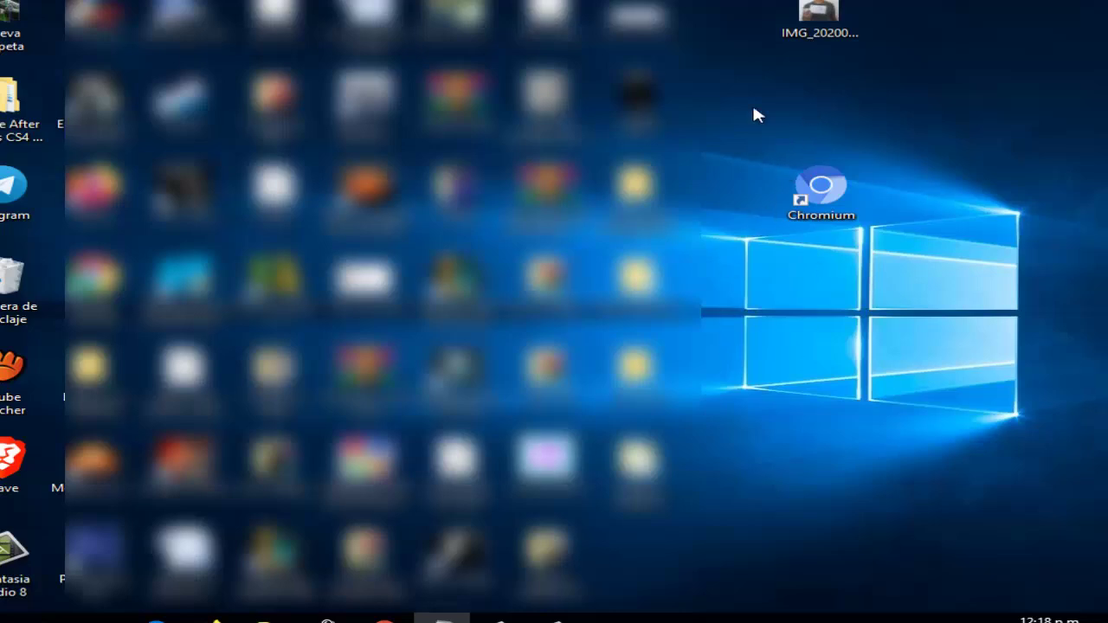
{"action": "left_click_drag", "start_coordinate": [753, 108], "coordinate": [927, 312]}
{"action": "left_click_drag", "start_coordinate": [956, 356], "coordinate": [866, 255]}
{"action": "left_click", "coordinate": [742, 123]}
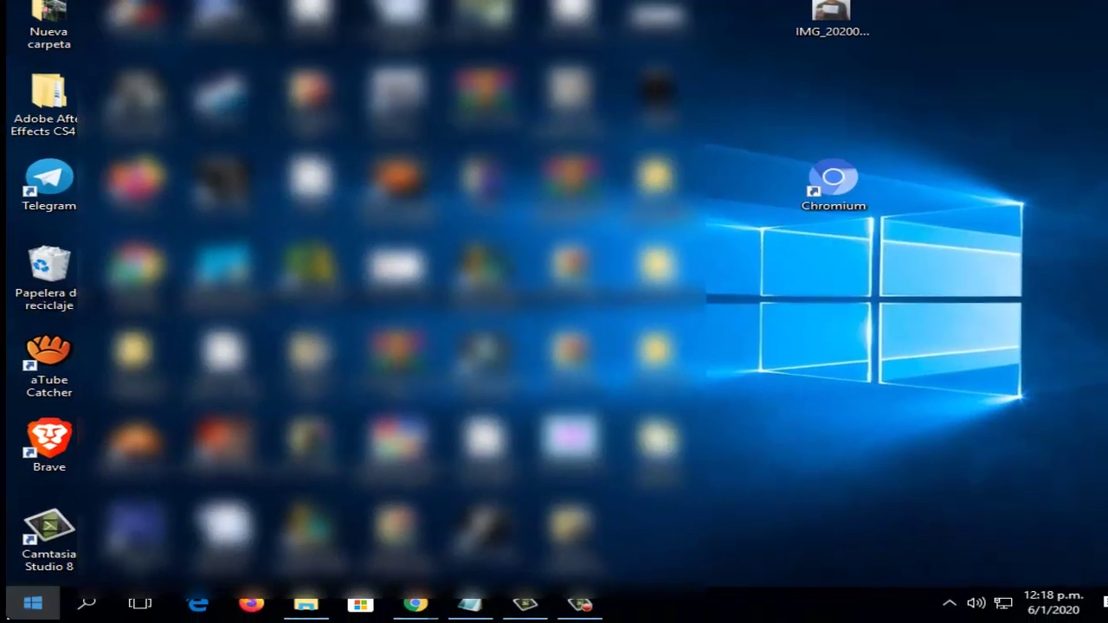
Find Chromium among the recently added apps in the Start menu and open its file location
{"action": "left_click", "coordinate": [35, 601]}
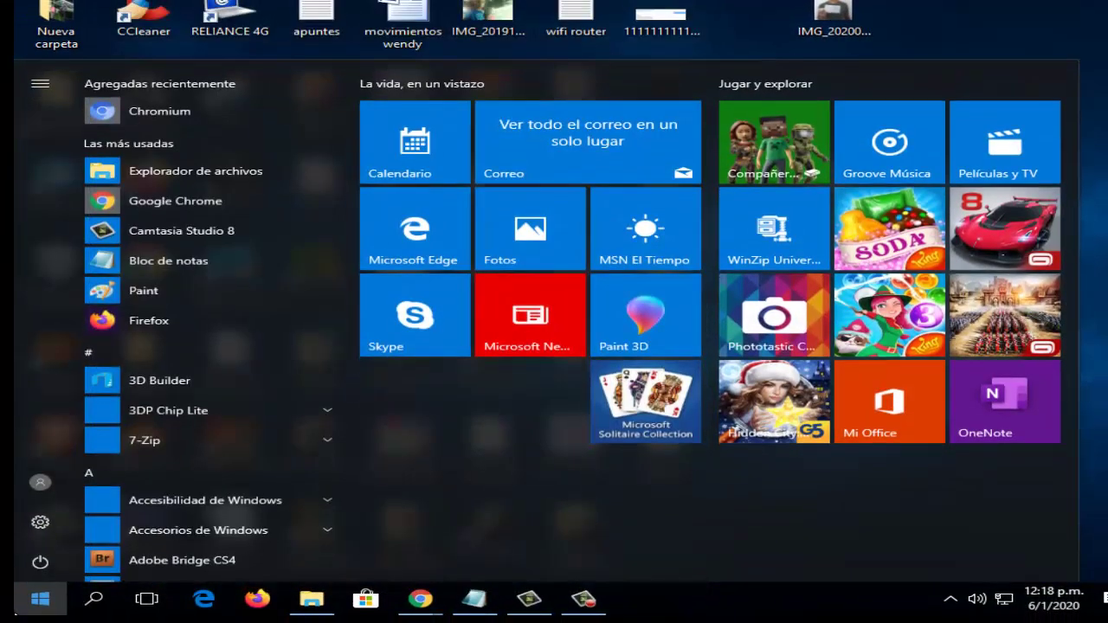
{"action": "scroll", "coordinate": [230, 261], "scroll_direction": "down", "scroll_amount": 5}
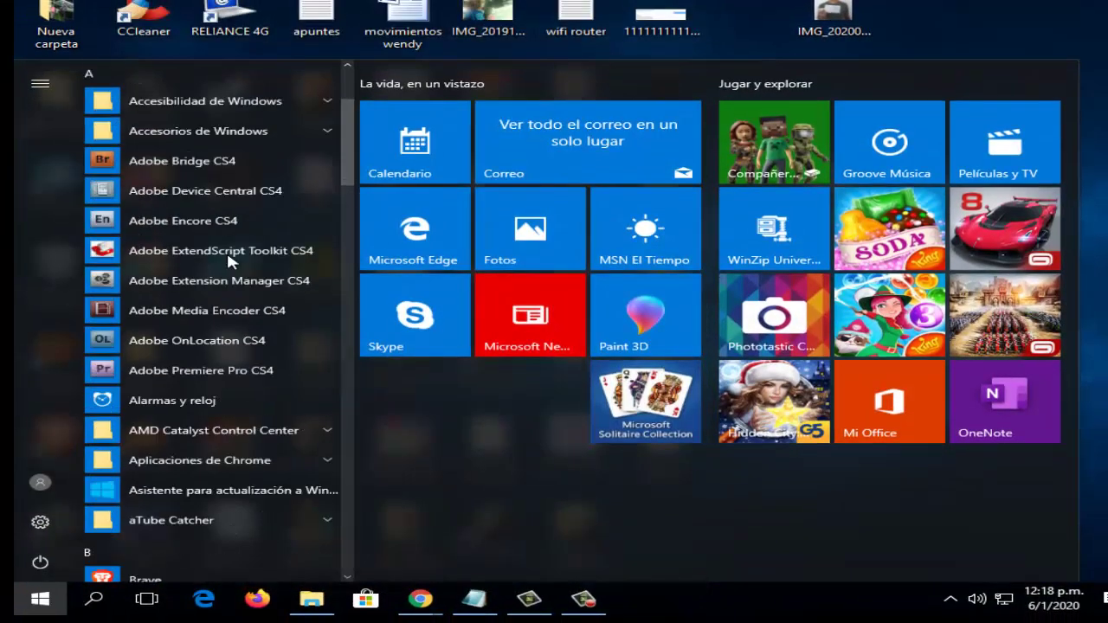
{"action": "scroll", "coordinate": [230, 262], "scroll_direction": "up", "scroll_amount": 5}
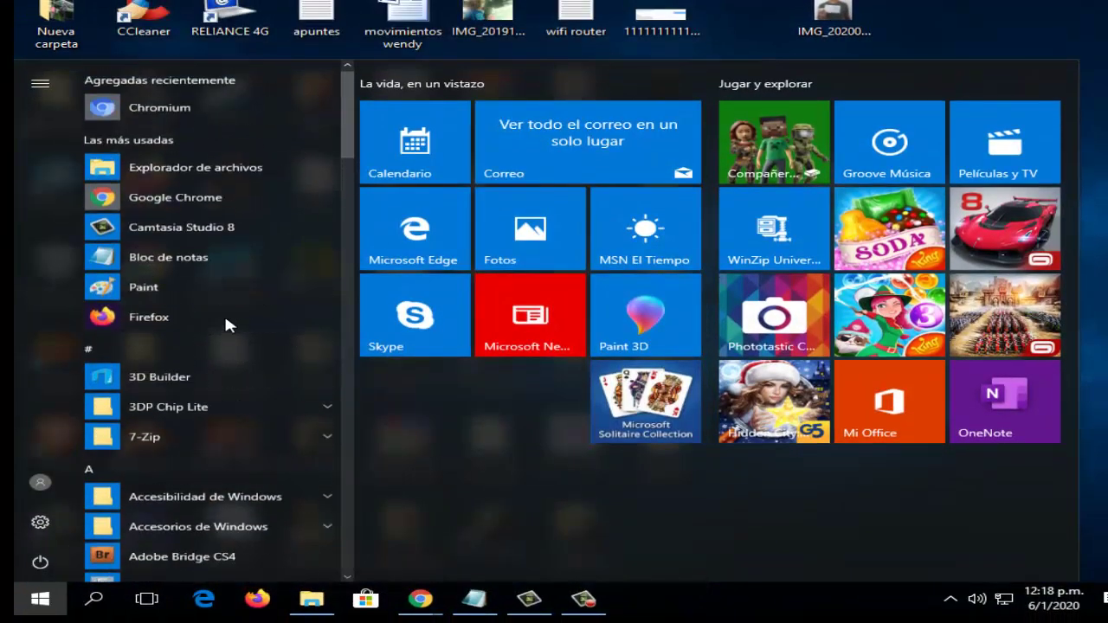
{"action": "right_click", "coordinate": [165, 115]}
{"action": "mouse_move", "coordinate": [260, 160]}
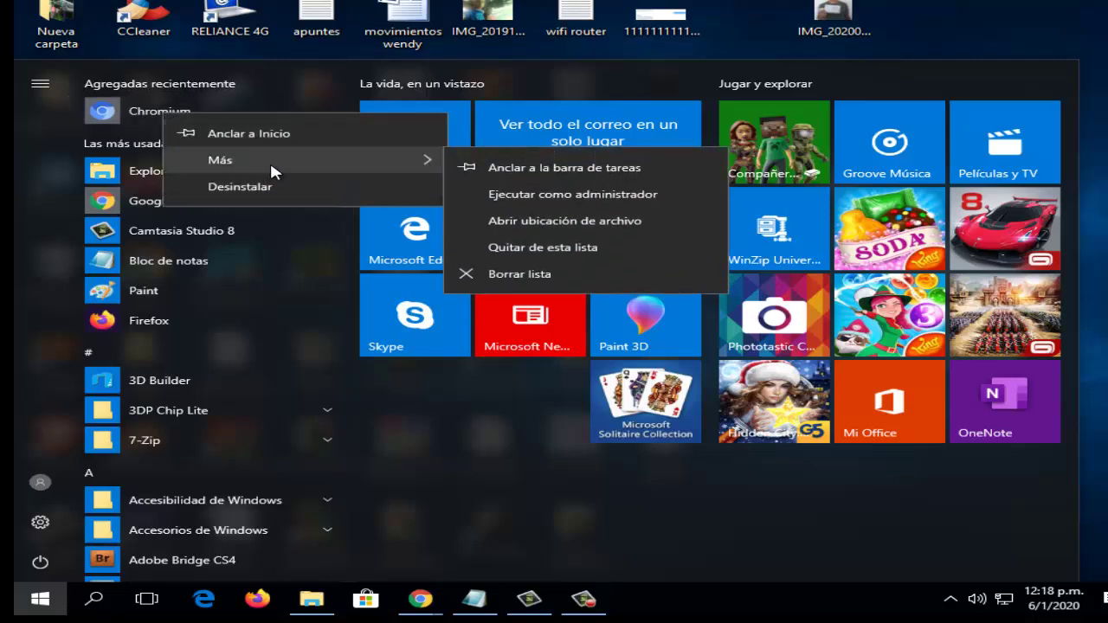
{"action": "left_click", "coordinate": [536, 223]}
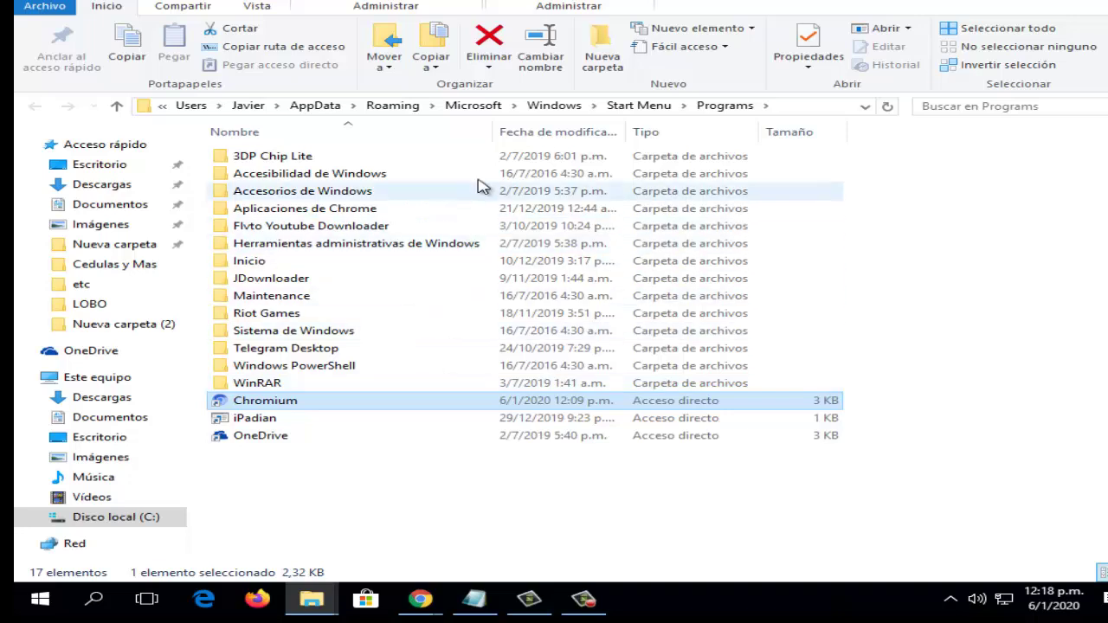
Go from the Programs folder up to AppData, open Local and view the actions available for the Chromium folder
{"action": "left_click", "coordinate": [314, 105]}
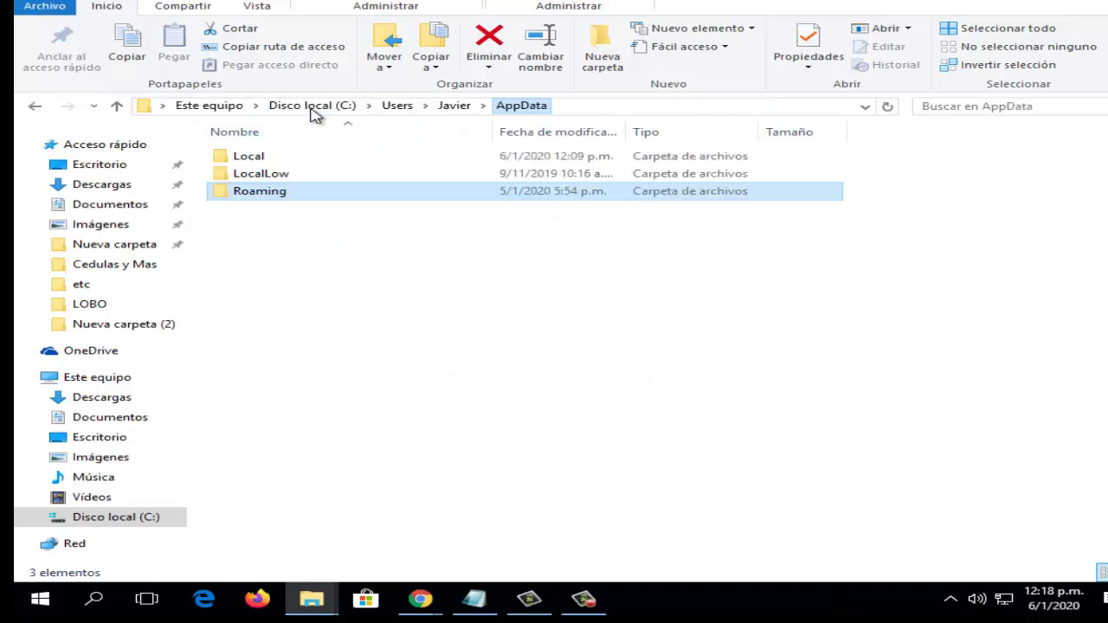
{"action": "double_click", "coordinate": [286, 161]}
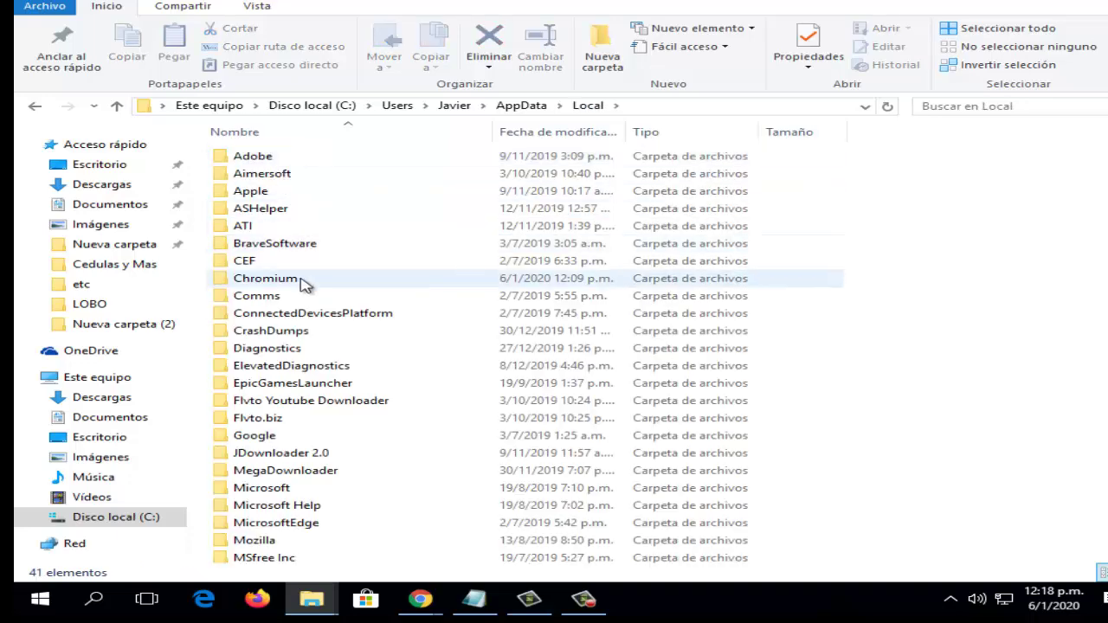
{"action": "left_click", "coordinate": [294, 282]}
{"action": "right_click", "coordinate": [288, 278]}
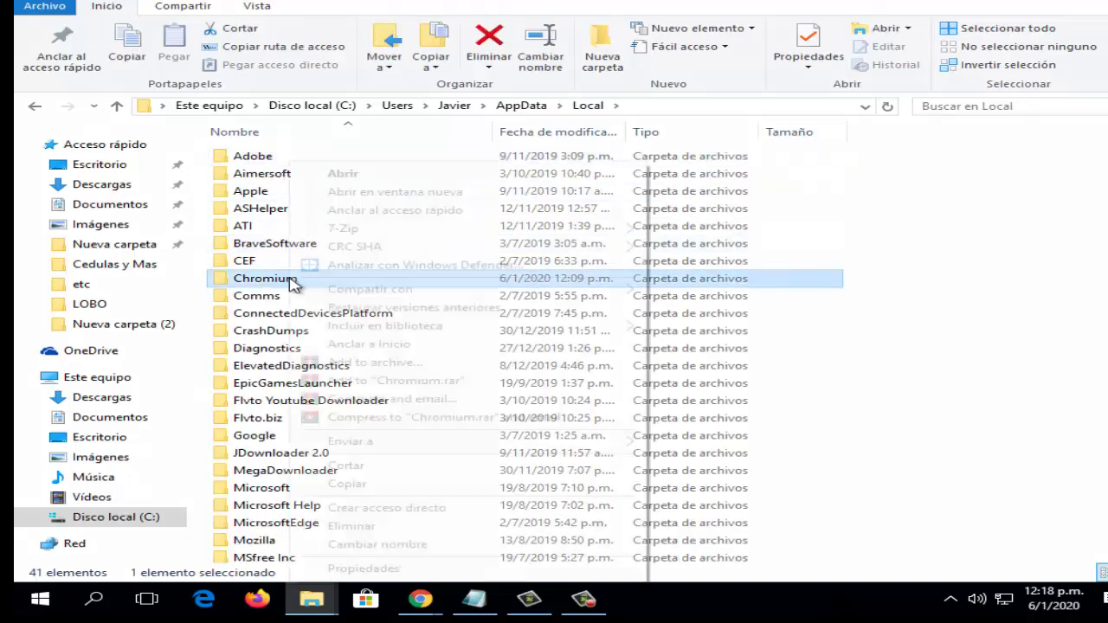
{"action": "key", "text": "Escape"}
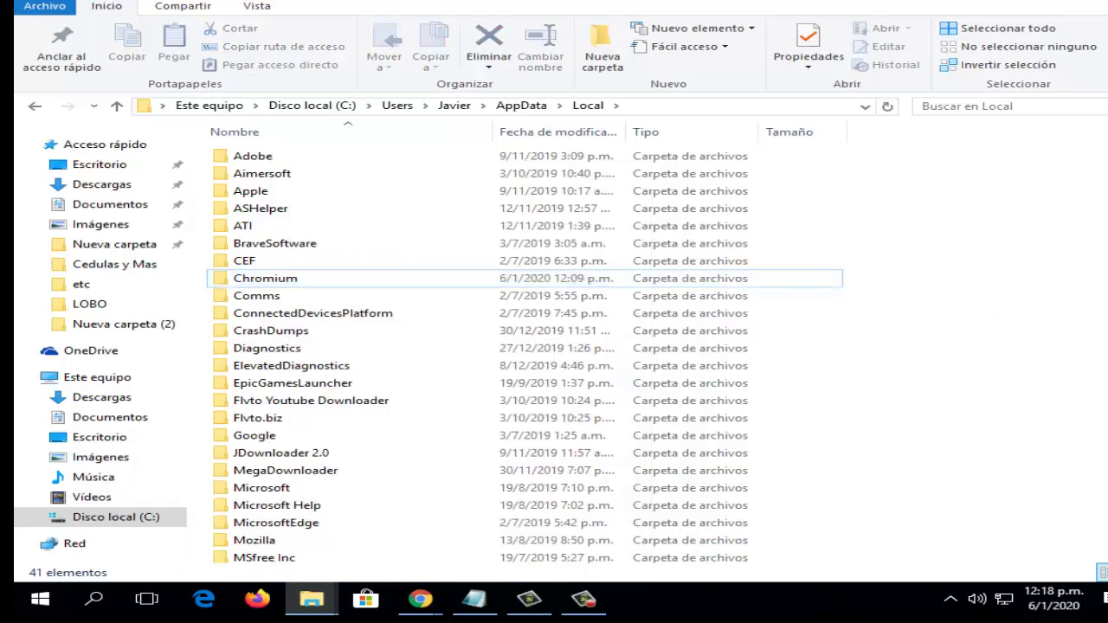